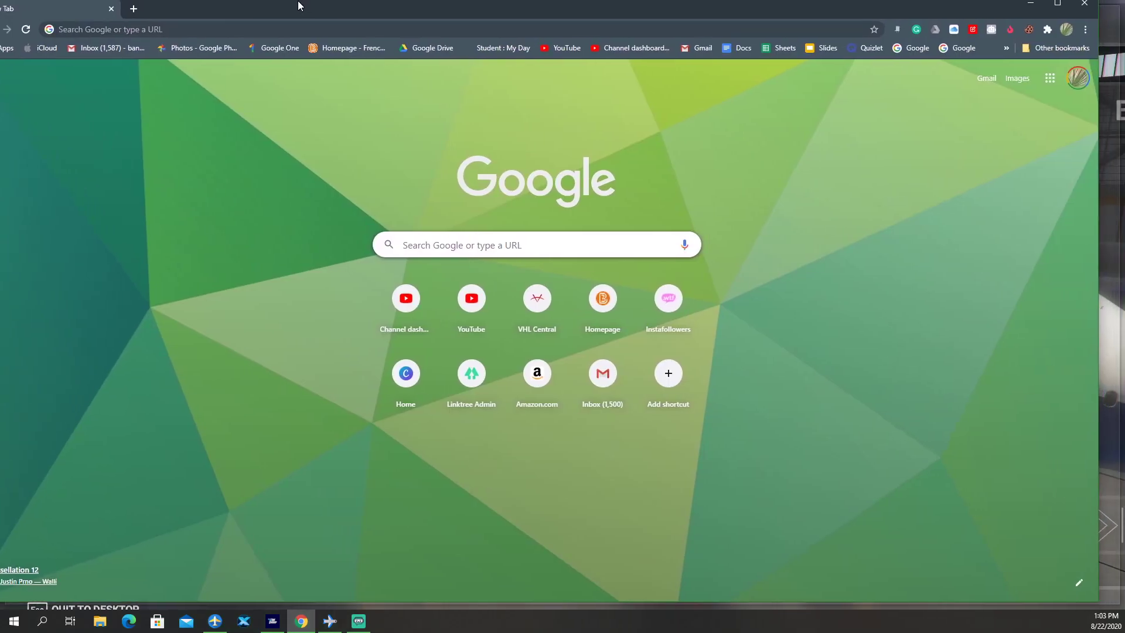
Search Google for 'sim brief' and open the SimBrief.com home page.
{"action": "left_click", "coordinate": [389, 28]}
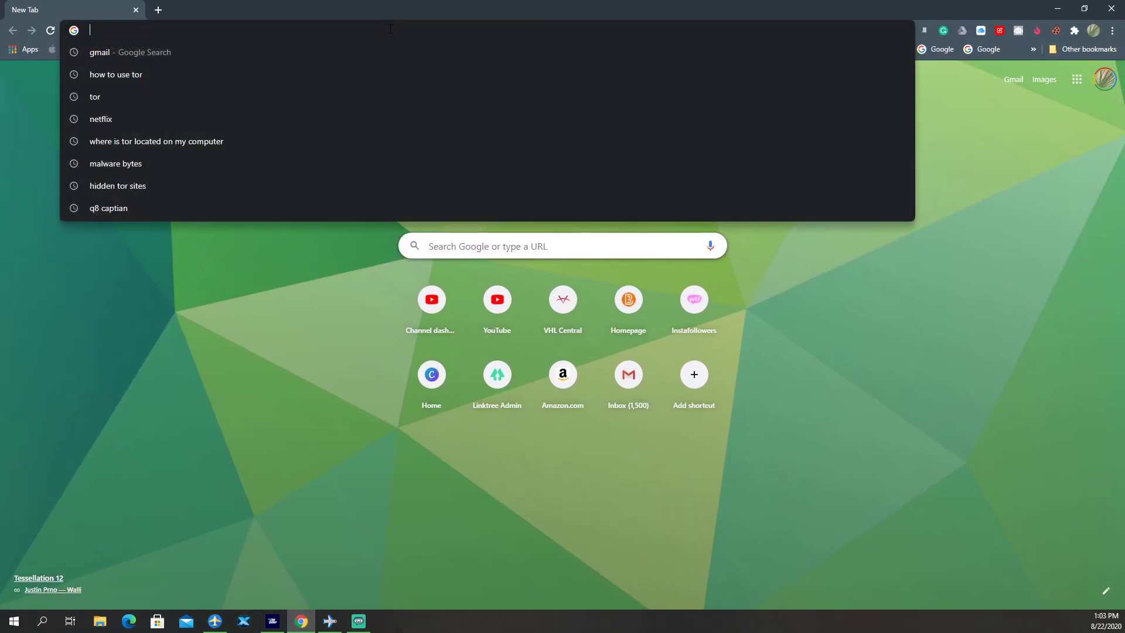
{"action": "type", "text": "sim"}
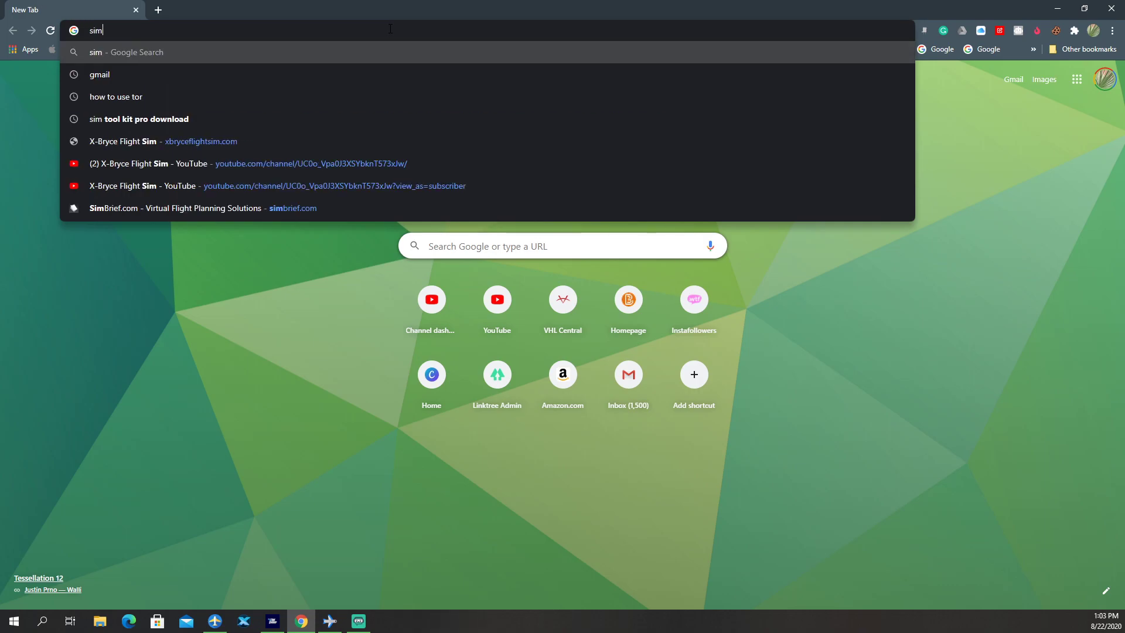
{"action": "type", "text": " brief"}
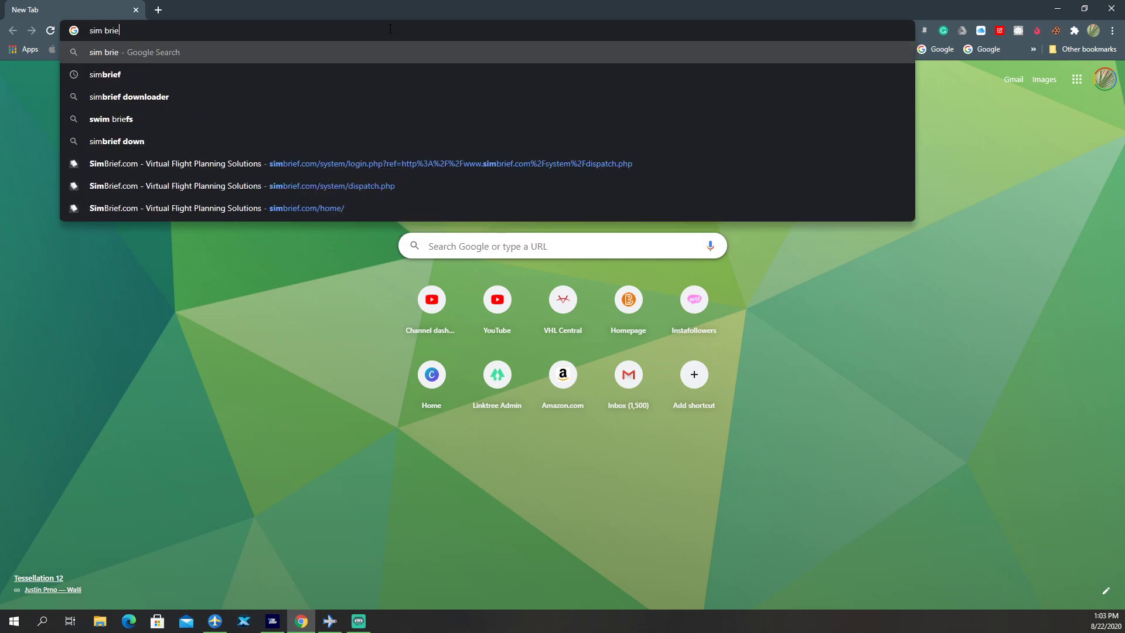
{"action": "key", "text": "Return"}
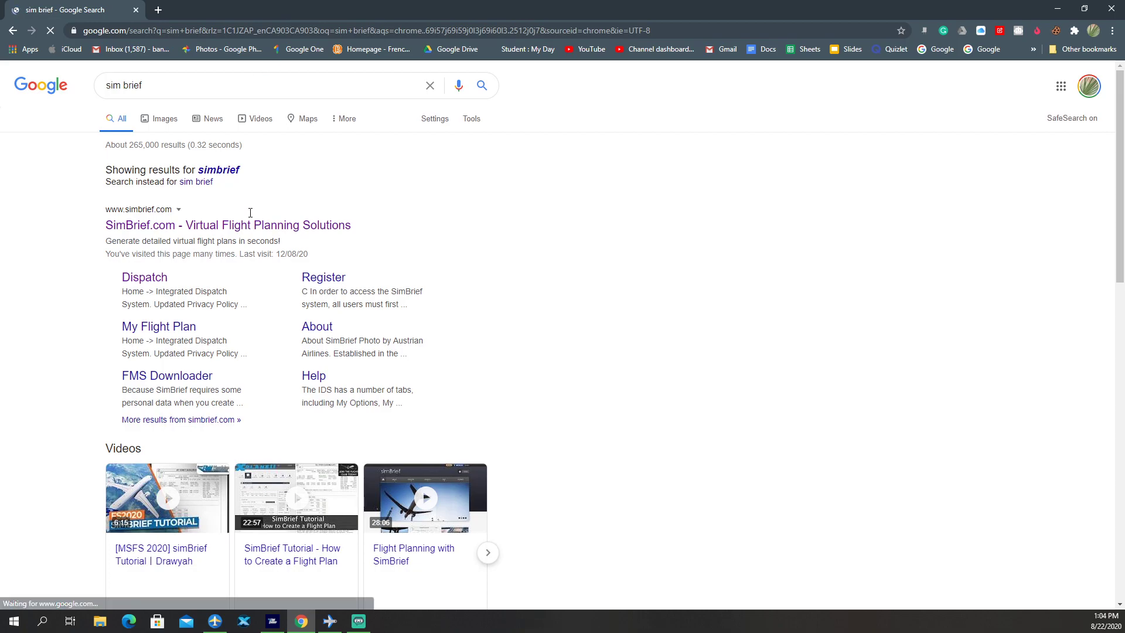
{"action": "left_click", "coordinate": [256, 220]}
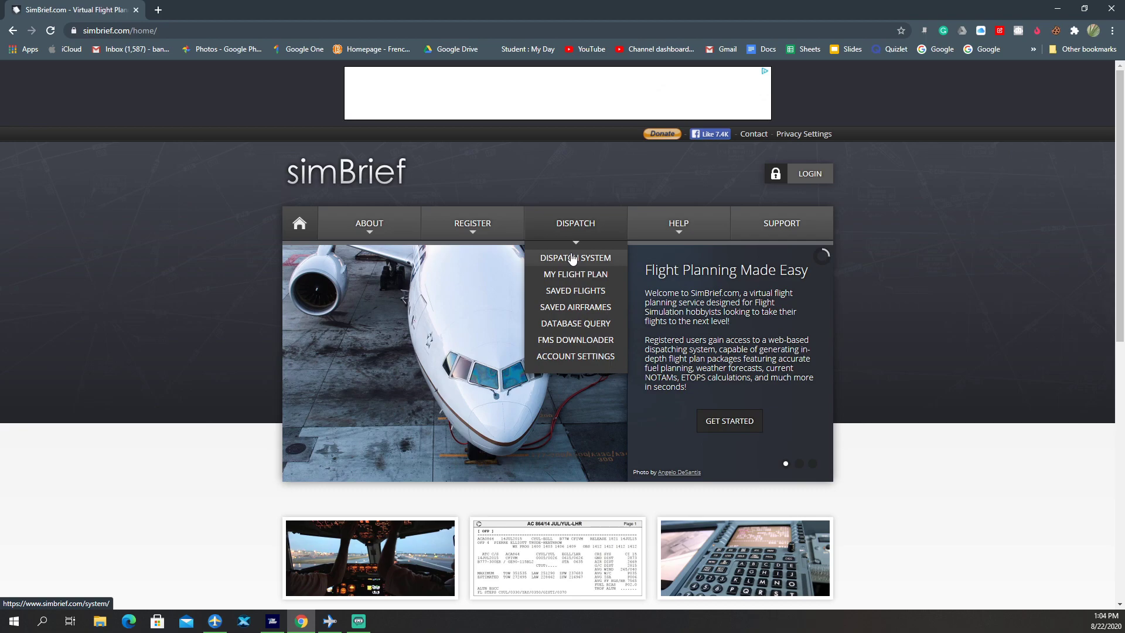
Log in to SimBrief's Integrated Dispatch System with Keep me logged in ticked.
{"action": "left_click", "coordinate": [572, 259]}
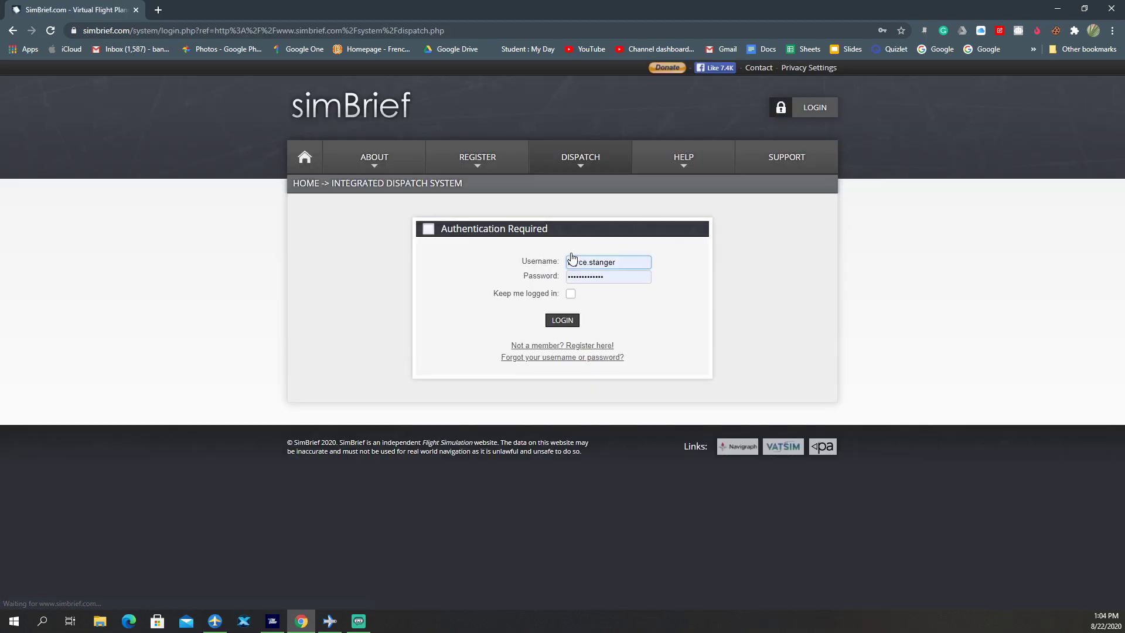
{"action": "left_click", "coordinate": [571, 295]}
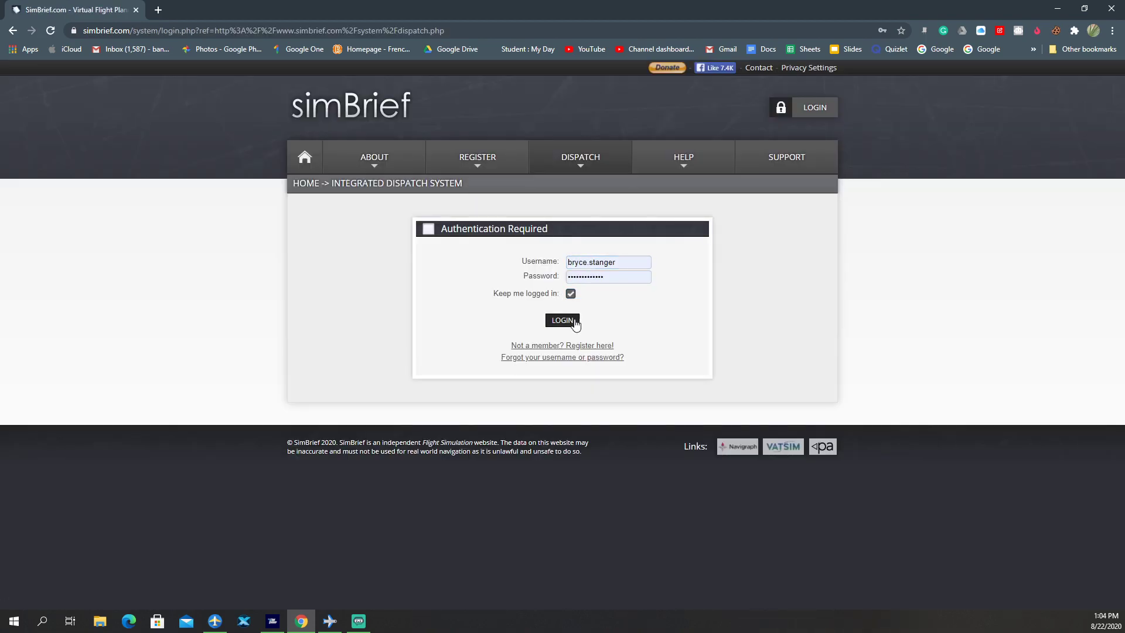
{"action": "left_click", "coordinate": [571, 294]}
{"action": "left_click", "coordinate": [564, 321]}
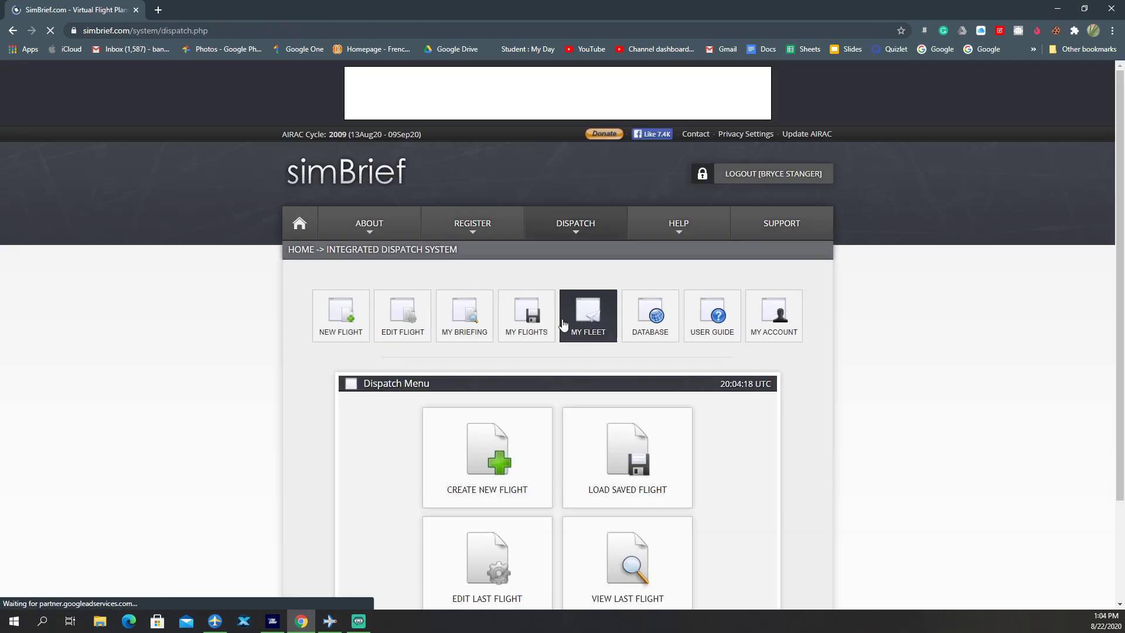
{"action": "scroll", "coordinate": [546, 336], "scroll_direction": "down", "scroll_amount": 1}
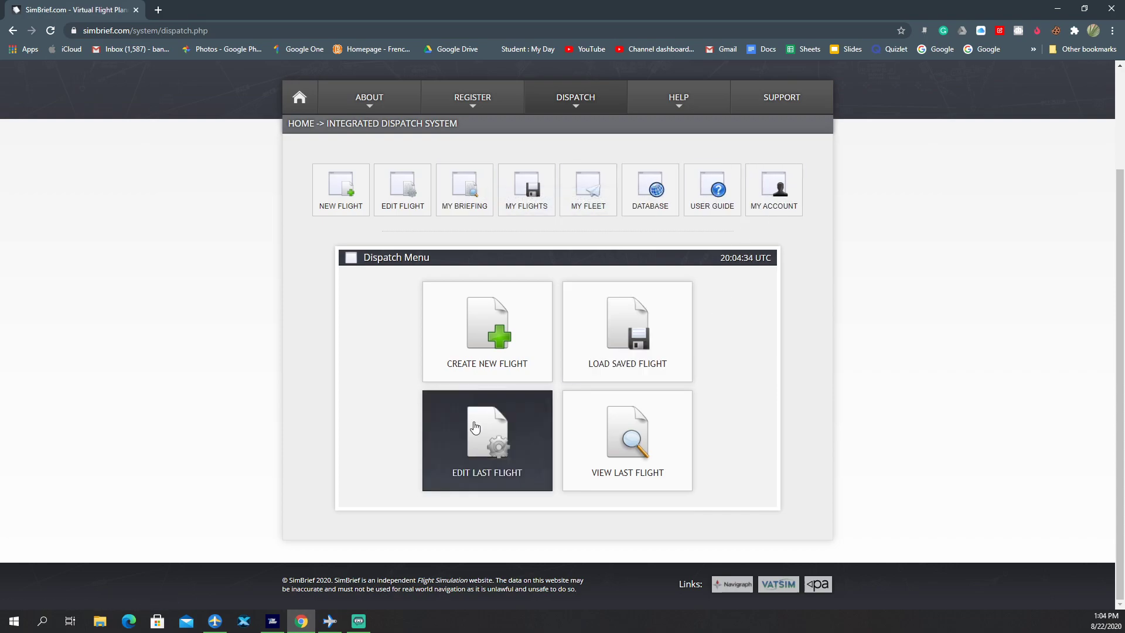
Start a new flight: airline ACA, flight 1856, departing CYVR, arriving KSEA, alternate KPDX.
{"action": "left_click", "coordinate": [500, 318]}
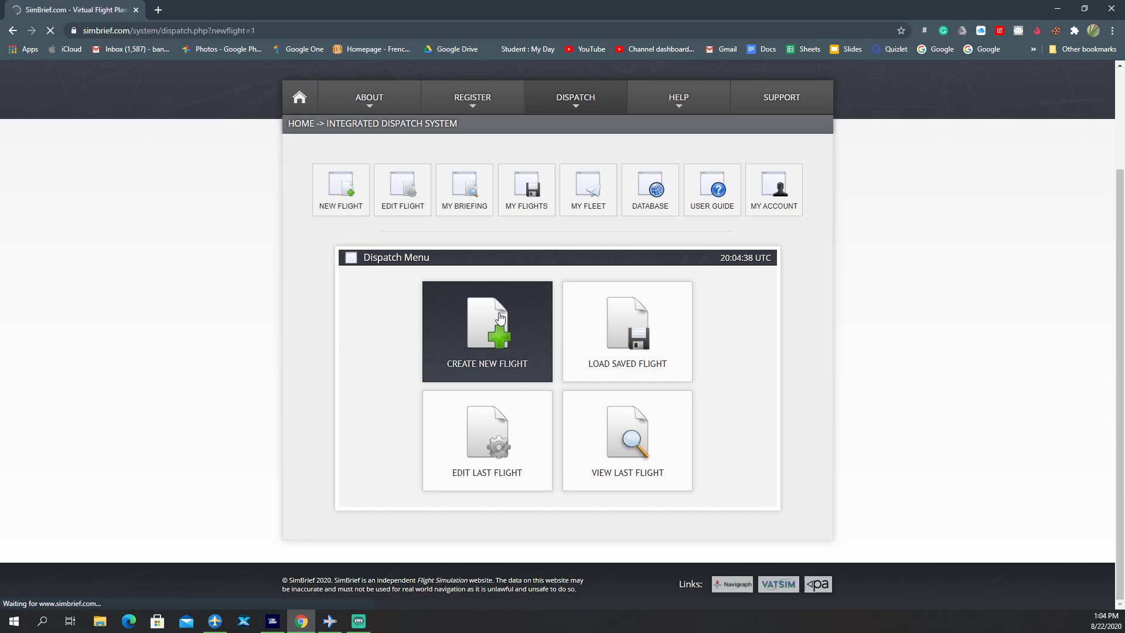
{"action": "scroll", "coordinate": [393, 387], "scroll_direction": "down", "scroll_amount": 3}
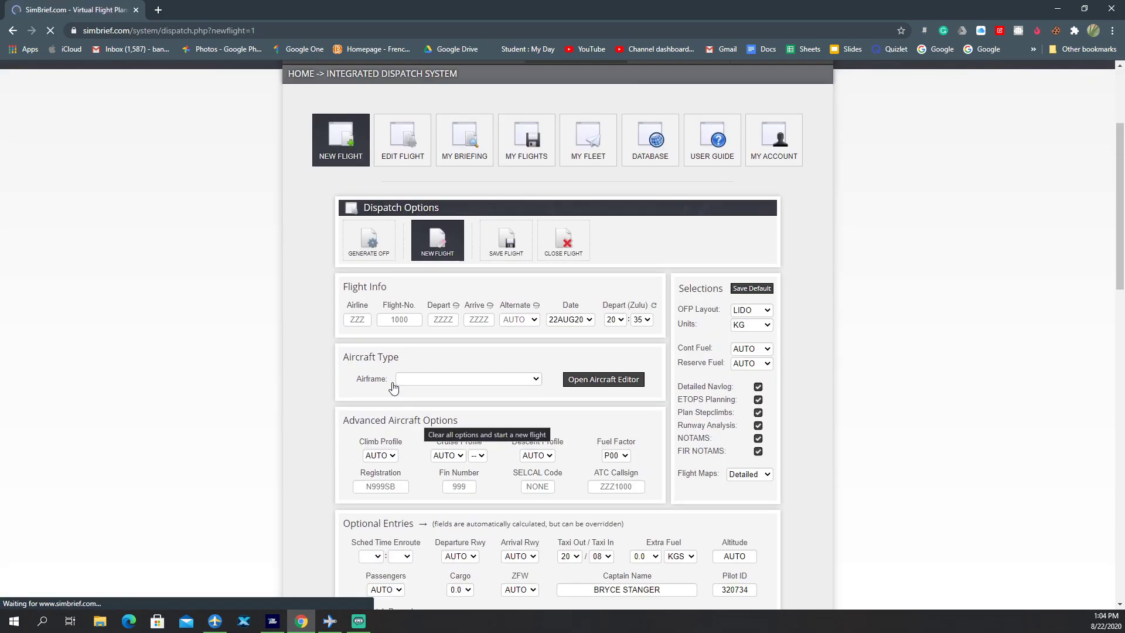
{"action": "left_click", "coordinate": [361, 319]}
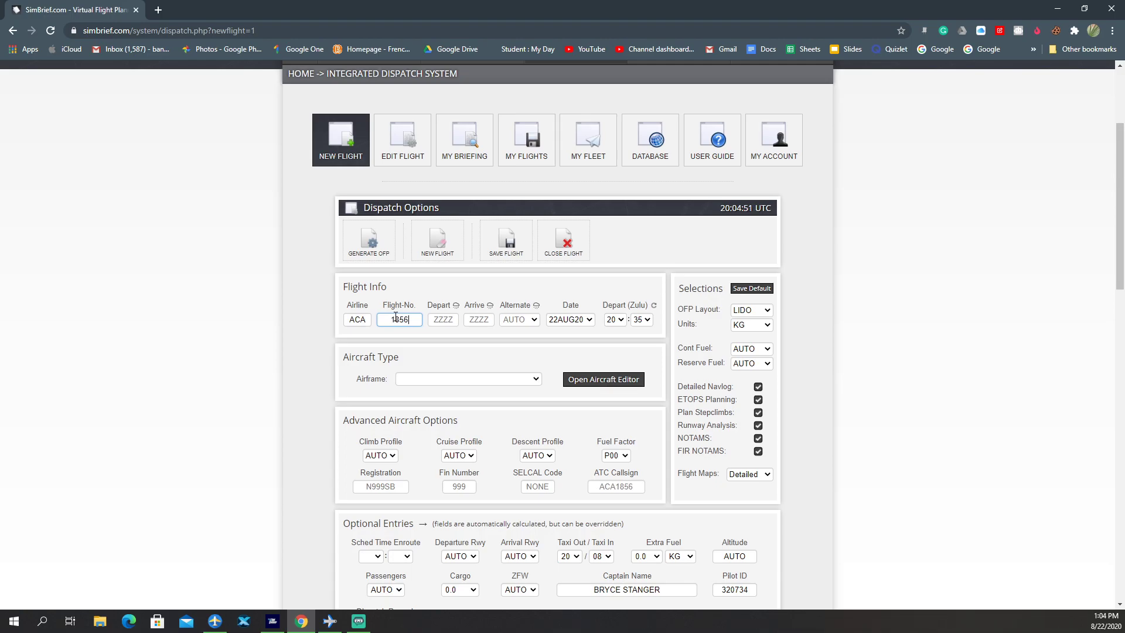
{"action": "left_click", "coordinate": [450, 319]}
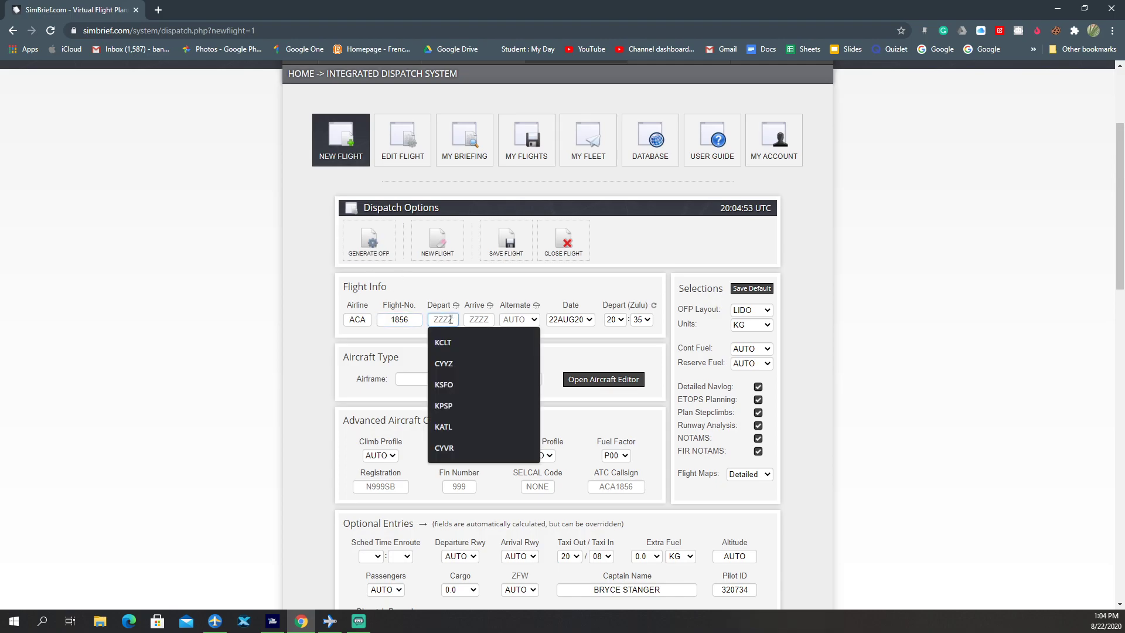
{"action": "type", "text": "CYVR"}
{"action": "left_click", "coordinate": [475, 320]}
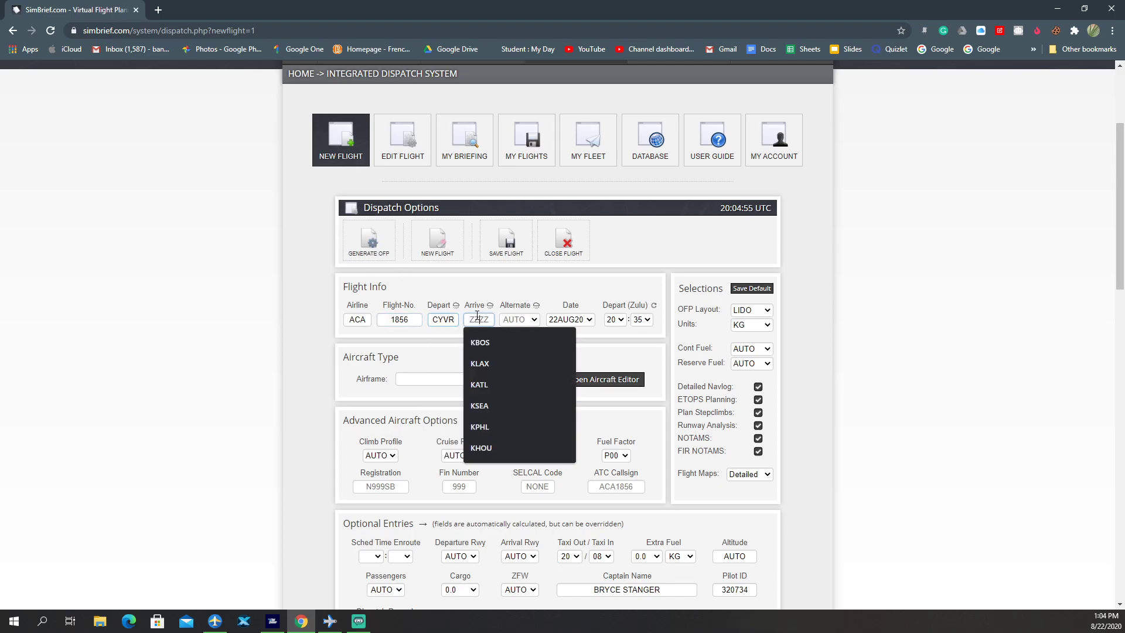
{"action": "type", "text": "KSEA"}
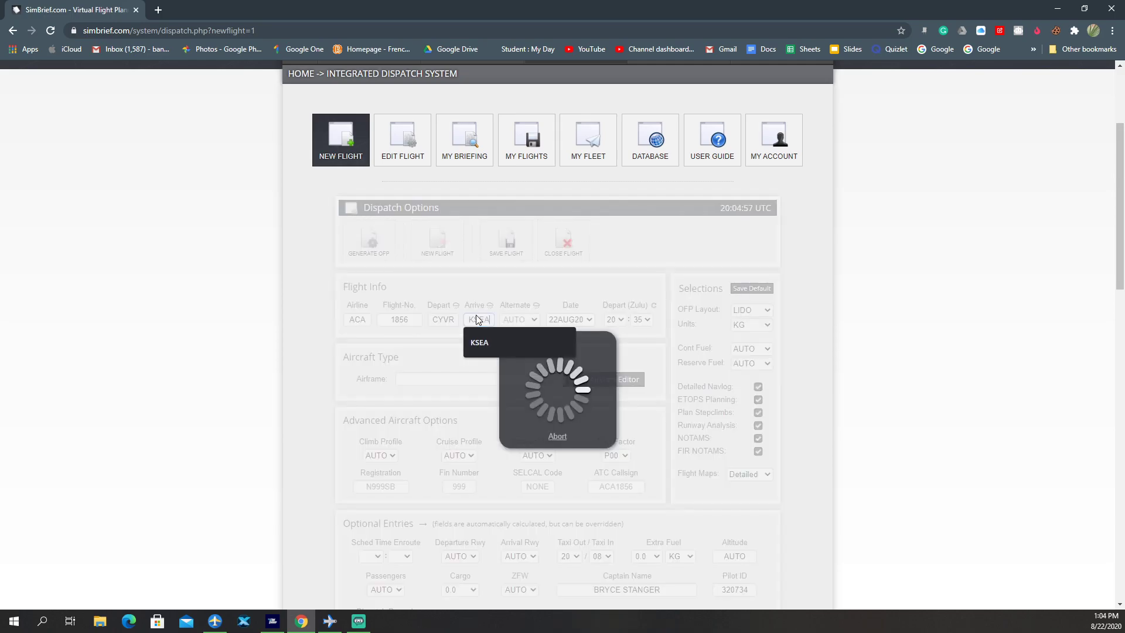
{"action": "left_click", "coordinate": [422, 360]}
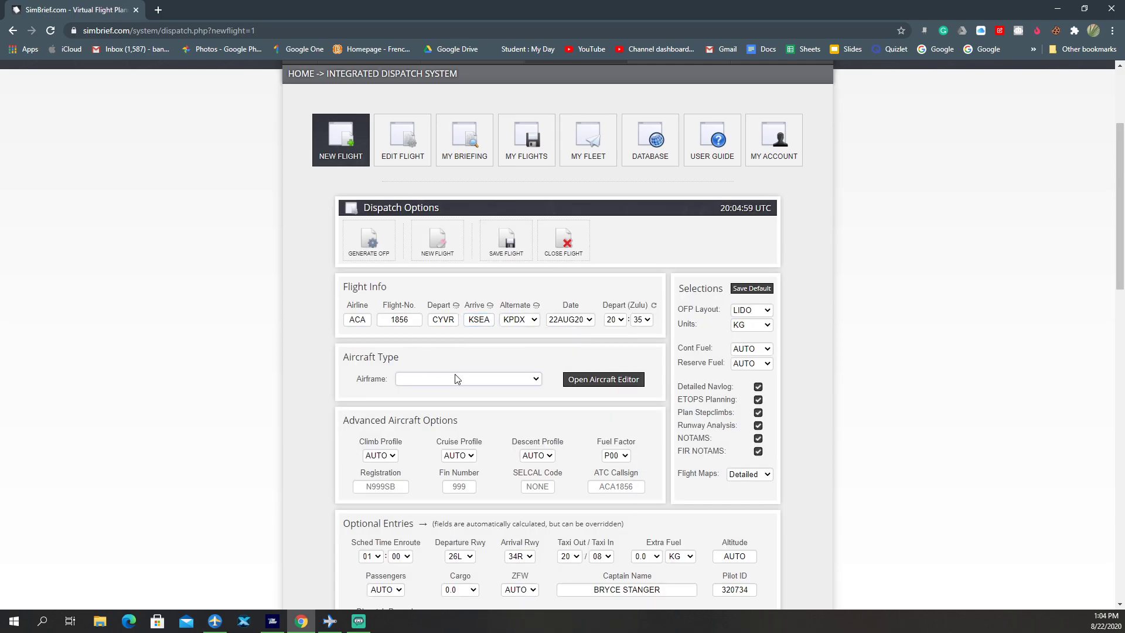
{"action": "left_click", "coordinate": [457, 381]}
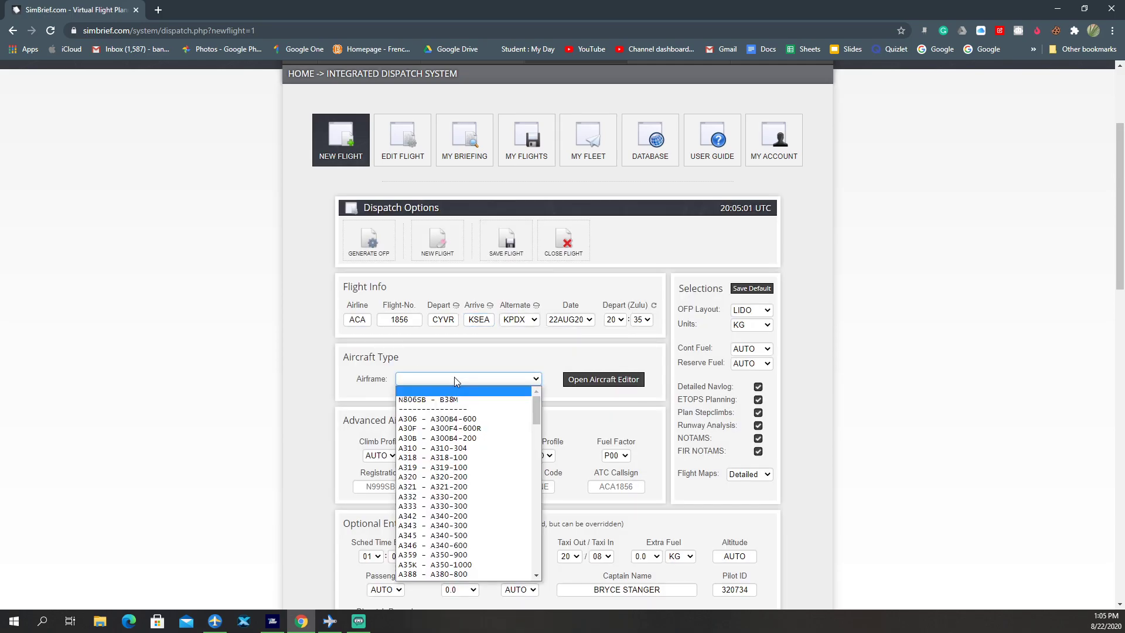
{"action": "scroll", "coordinate": [467, 448], "scroll_direction": "down", "scroll_amount": 3}
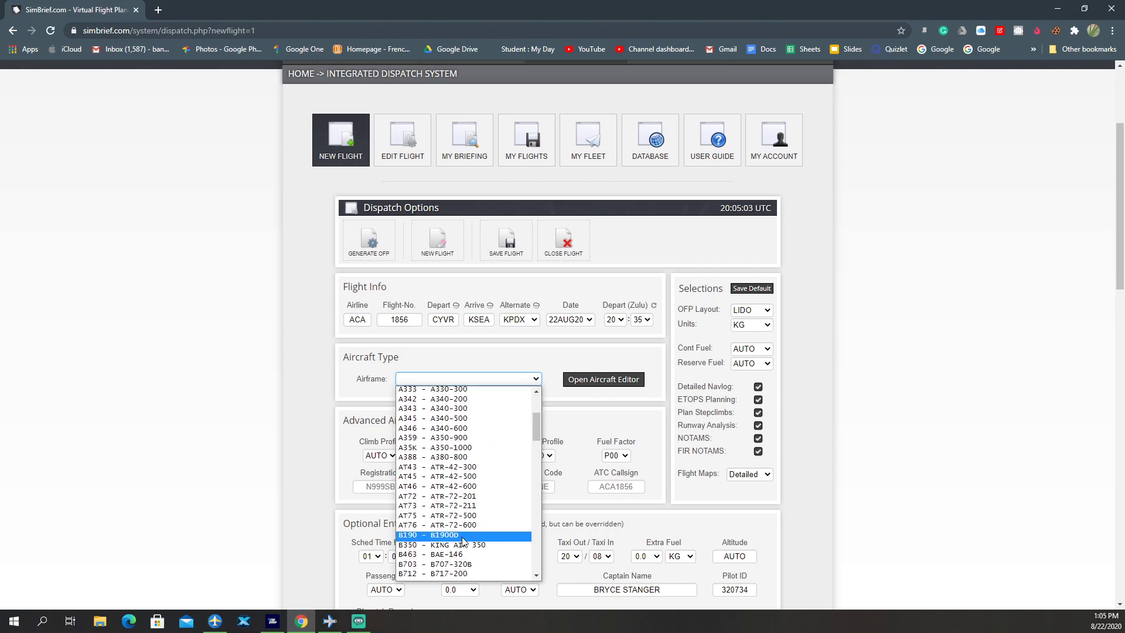
{"action": "scroll", "coordinate": [446, 475], "scroll_direction": "up", "scroll_amount": 4}
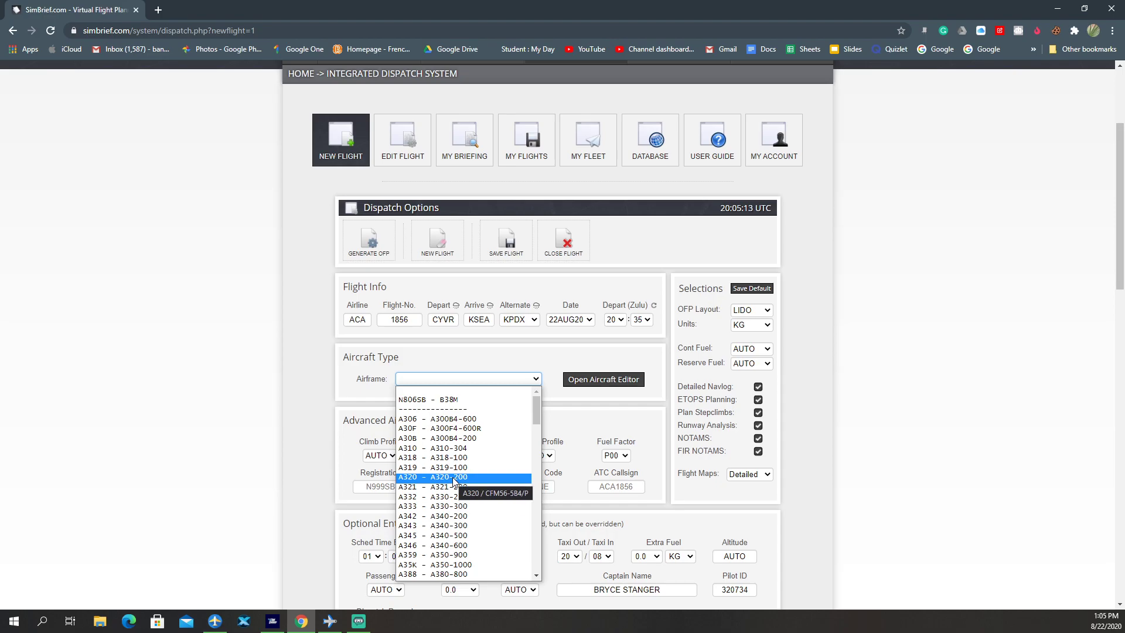
{"action": "left_click", "coordinate": [453, 478]}
{"action": "scroll", "coordinate": [518, 422], "scroll_direction": "down", "scroll_amount": 1}
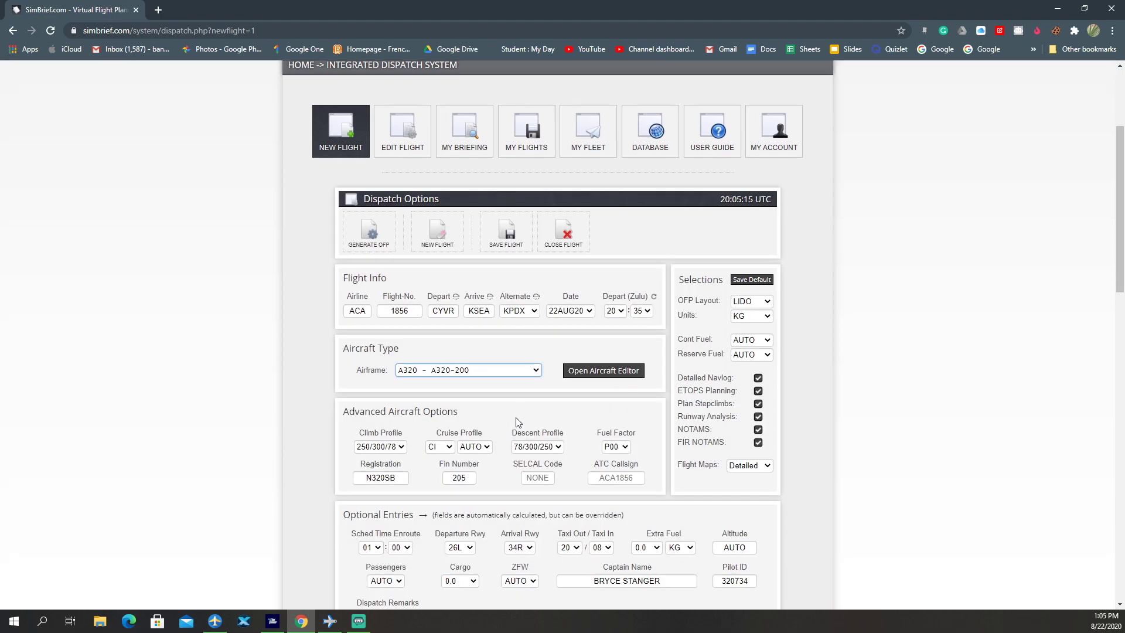
{"action": "scroll", "coordinate": [518, 422], "scroll_direction": "down", "scroll_amount": 2}
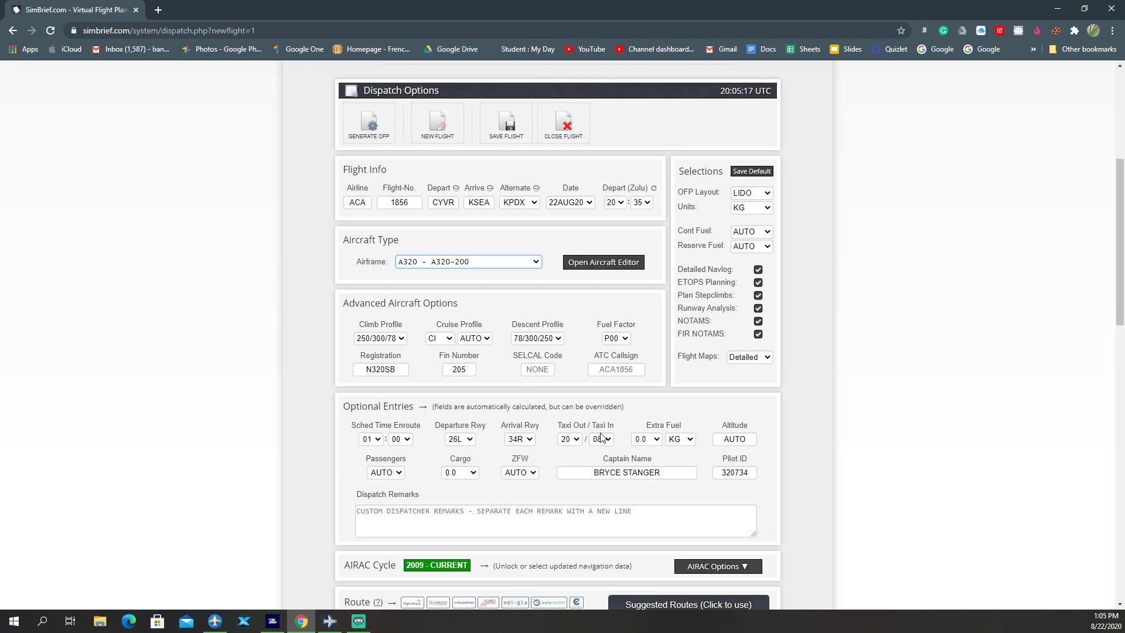
{"action": "scroll", "coordinate": [601, 437], "scroll_direction": "down", "scroll_amount": 2}
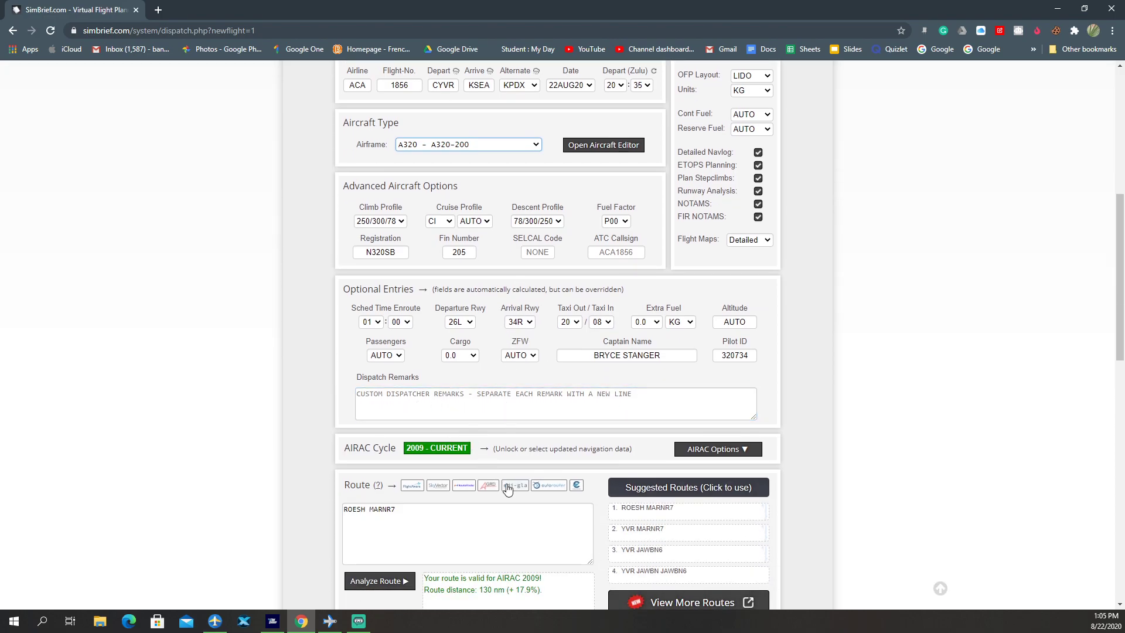
{"action": "scroll", "coordinate": [504, 489], "scroll_direction": "down", "scroll_amount": 2}
{"action": "left_click", "coordinate": [485, 390]}
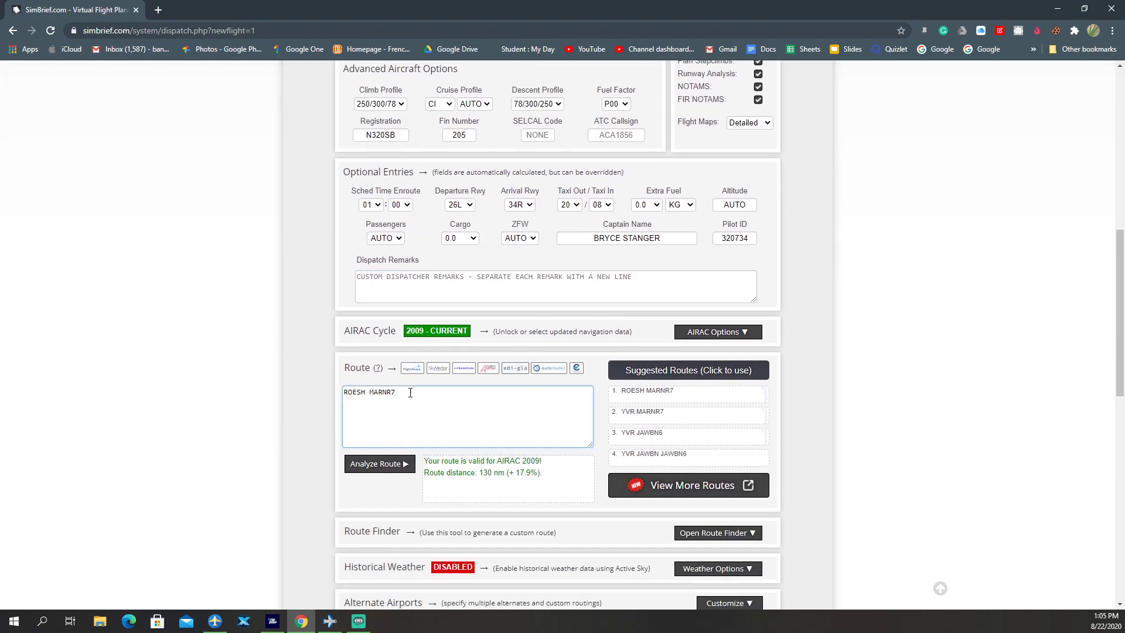
{"action": "scroll", "coordinate": [410, 393], "scroll_direction": "down", "scroll_amount": 10}
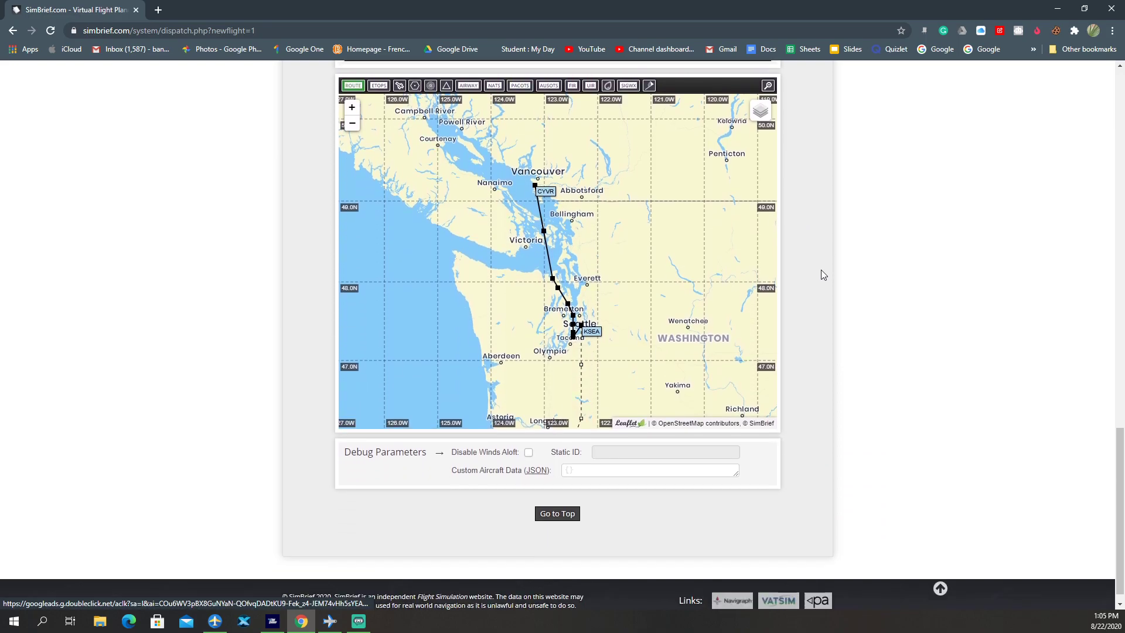
{"action": "scroll", "coordinate": [808, 311], "scroll_direction": "up", "scroll_amount": 20}
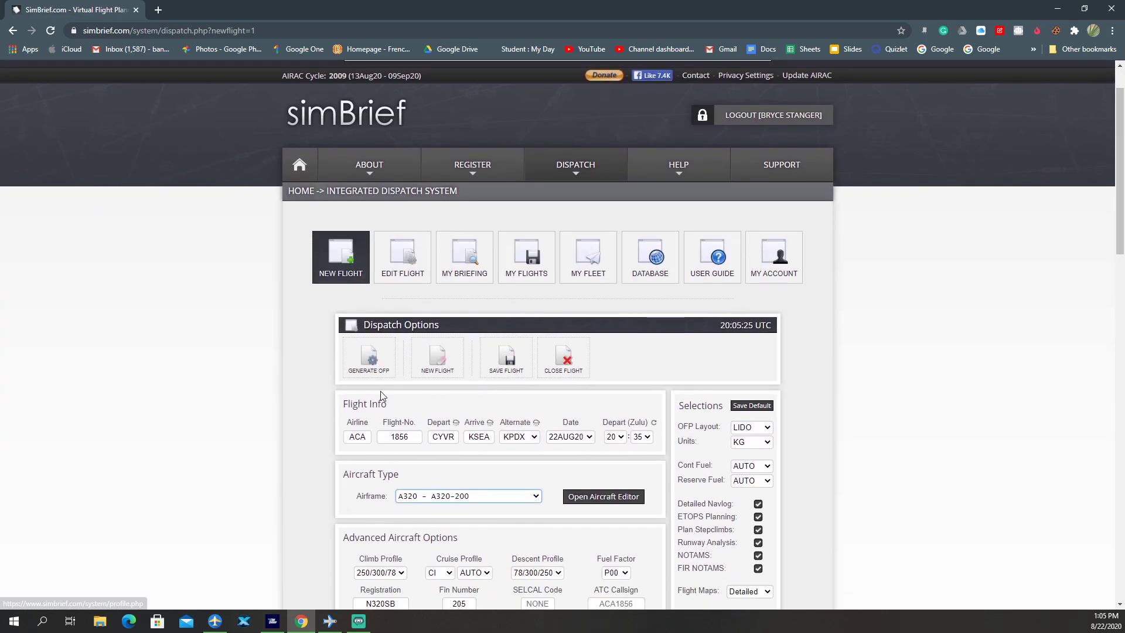
Generate the OFP and download the FS2020 plan CYVRKSEA_MFS_22Aug20.pln.
{"action": "left_click", "coordinate": [375, 359]}
{"action": "left_click", "coordinate": [548, 370]}
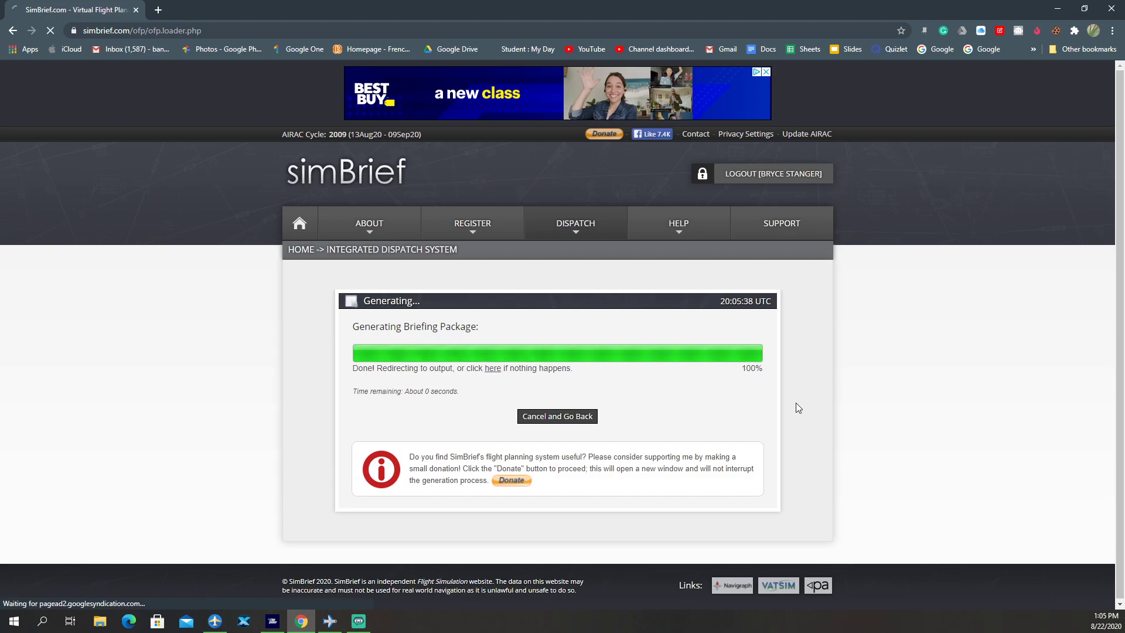
{"action": "scroll", "coordinate": [794, 404], "scroll_direction": "down", "scroll_amount": 20}
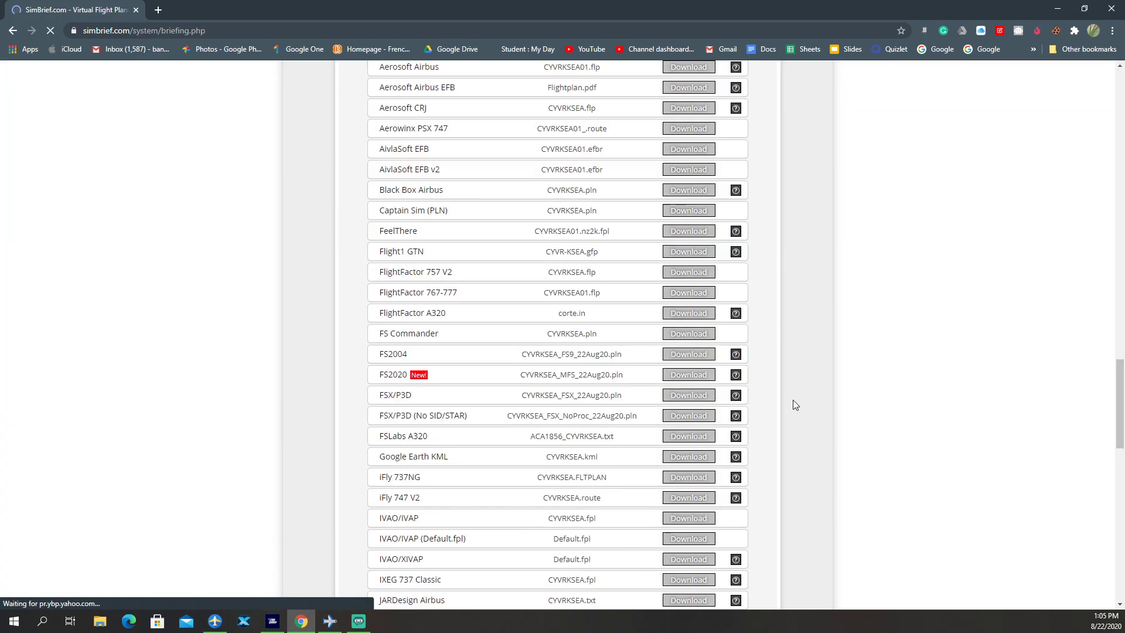
{"action": "scroll", "coordinate": [792, 399], "scroll_direction": "down", "scroll_amount": 16}
{"action": "scroll", "coordinate": [789, 396], "scroll_direction": "up", "scroll_amount": 9}
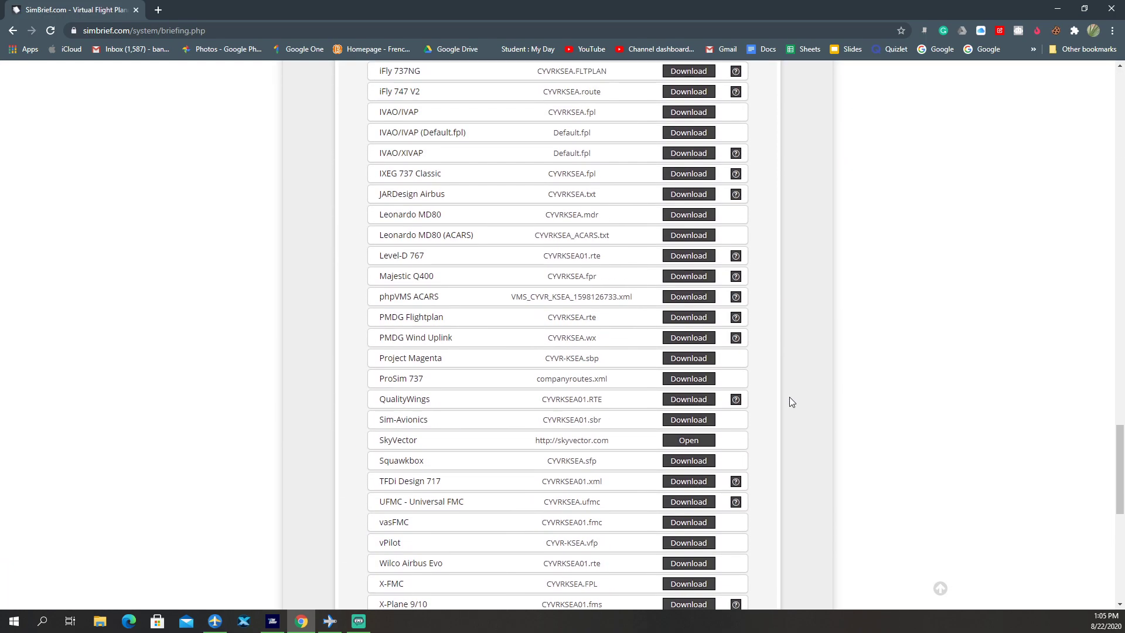
{"action": "scroll", "coordinate": [790, 397], "scroll_direction": "up", "scroll_amount": 5}
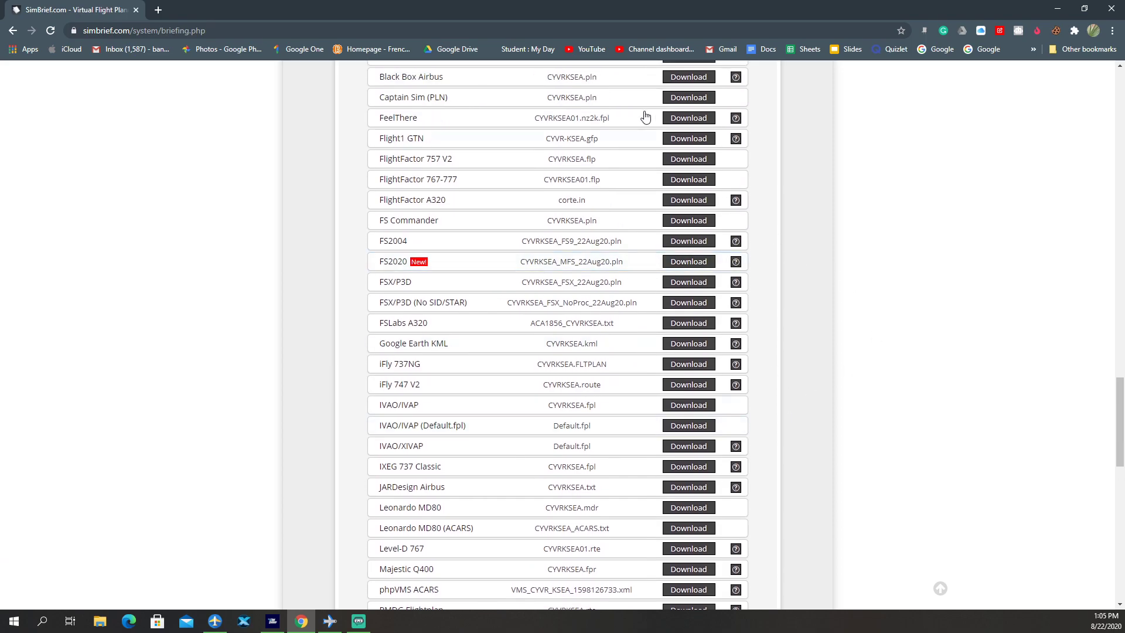
{"action": "scroll", "coordinate": [791, 306], "scroll_direction": "up", "scroll_amount": 5}
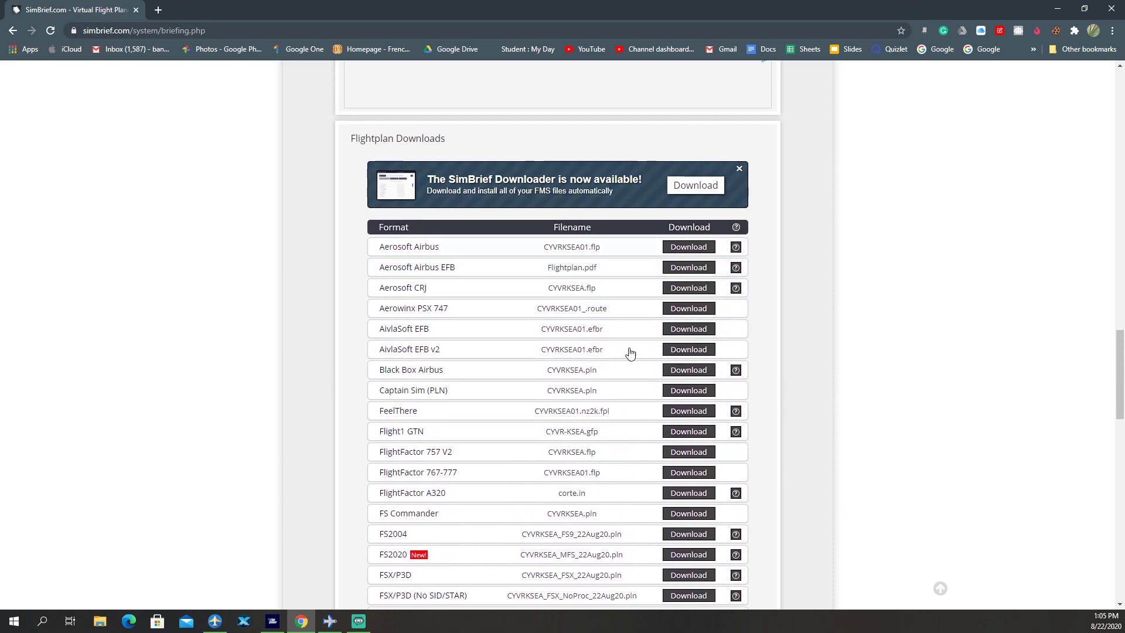
{"action": "scroll", "coordinate": [533, 361], "scroll_direction": "down", "scroll_amount": 1}
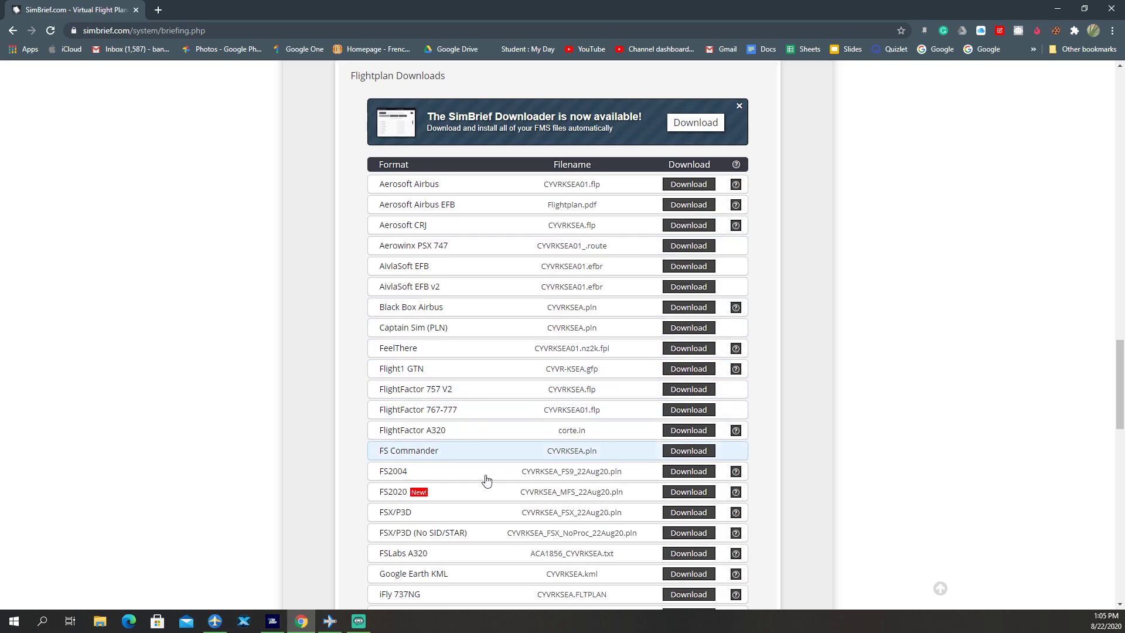
{"action": "scroll", "coordinate": [457, 457], "scroll_direction": "down", "scroll_amount": 1}
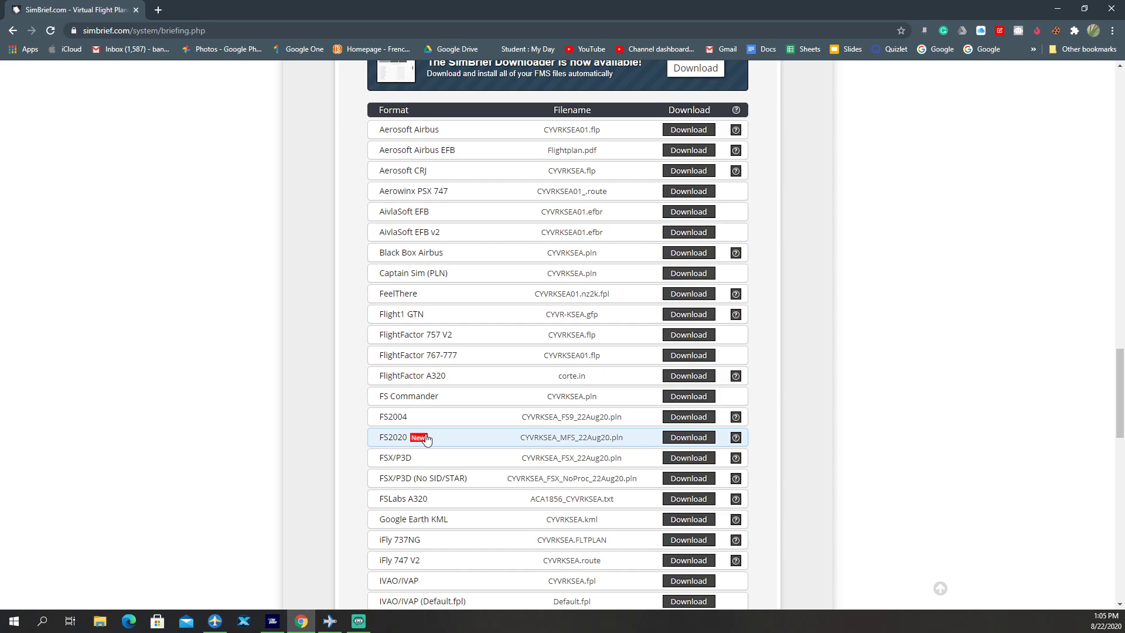
{"action": "left_click", "coordinate": [688, 439]}
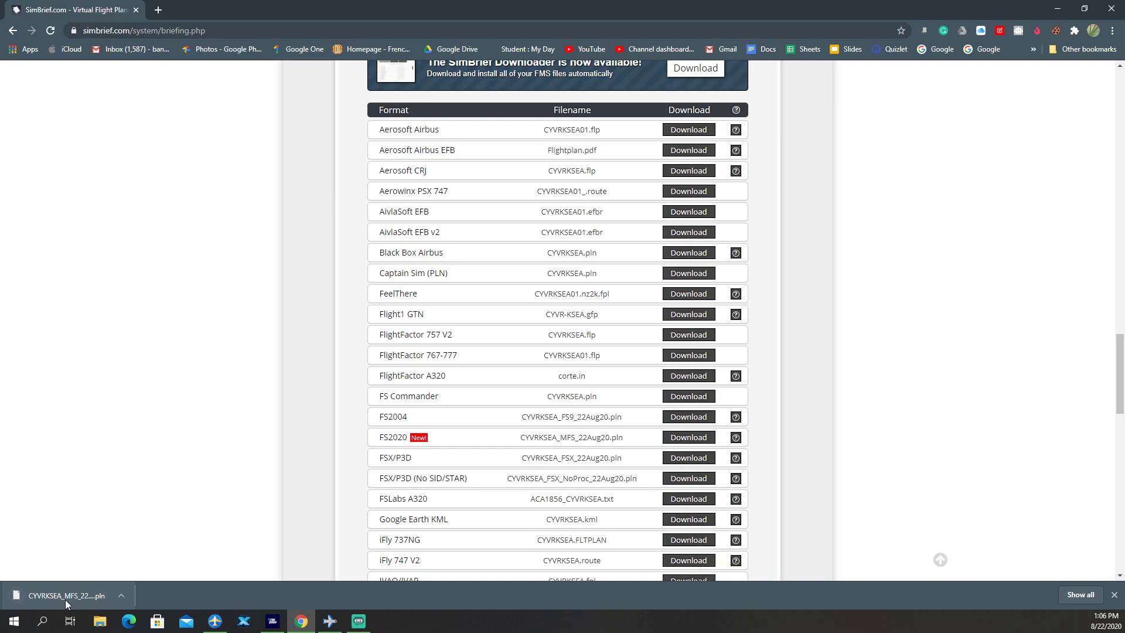
On the simulator's World Map, set Vancouver Intl (CYVR) as departure with runway 26L.
{"action": "left_click", "coordinate": [271, 622]}
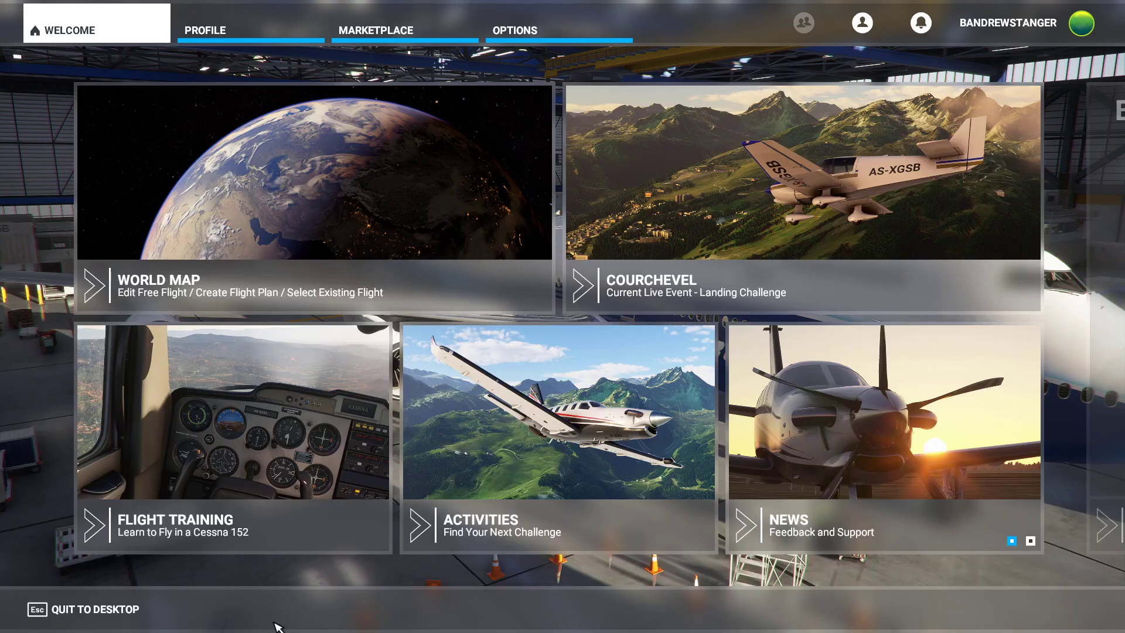
{"action": "left_click", "coordinate": [282, 202]}
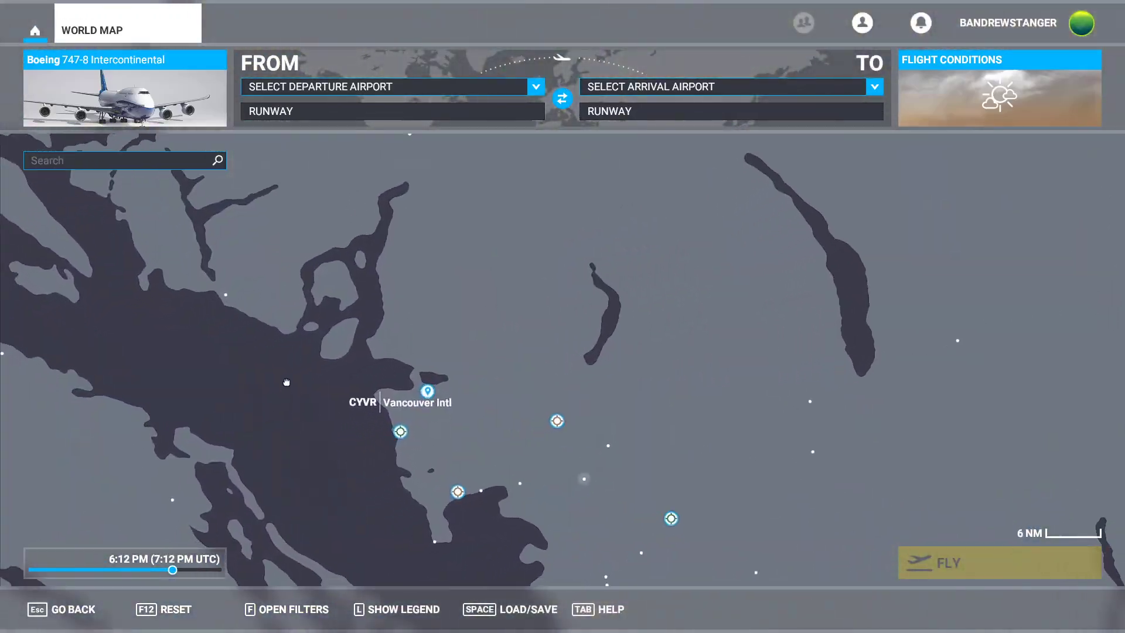
{"action": "left_click", "coordinate": [436, 378]}
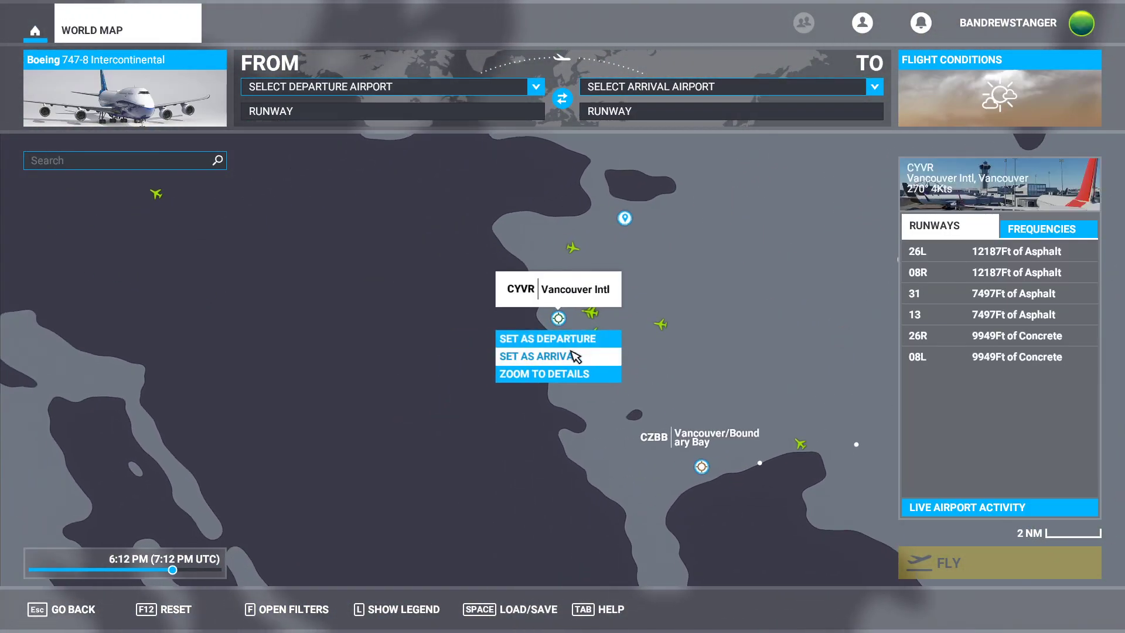
{"action": "left_click", "coordinate": [563, 339]}
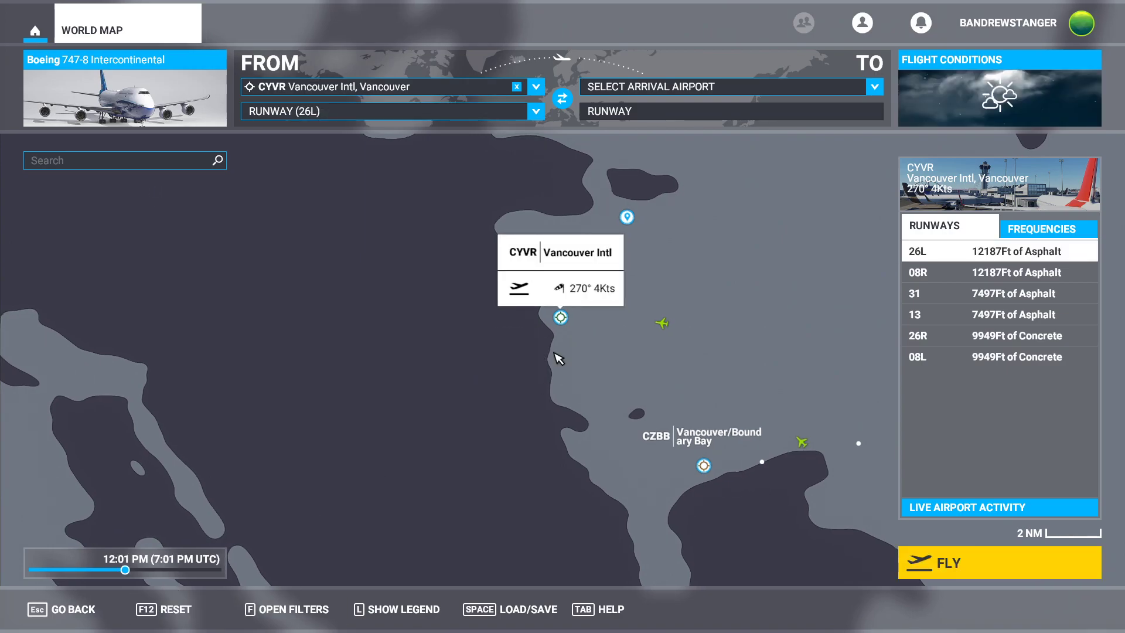
{"action": "left_click", "coordinate": [424, 88]}
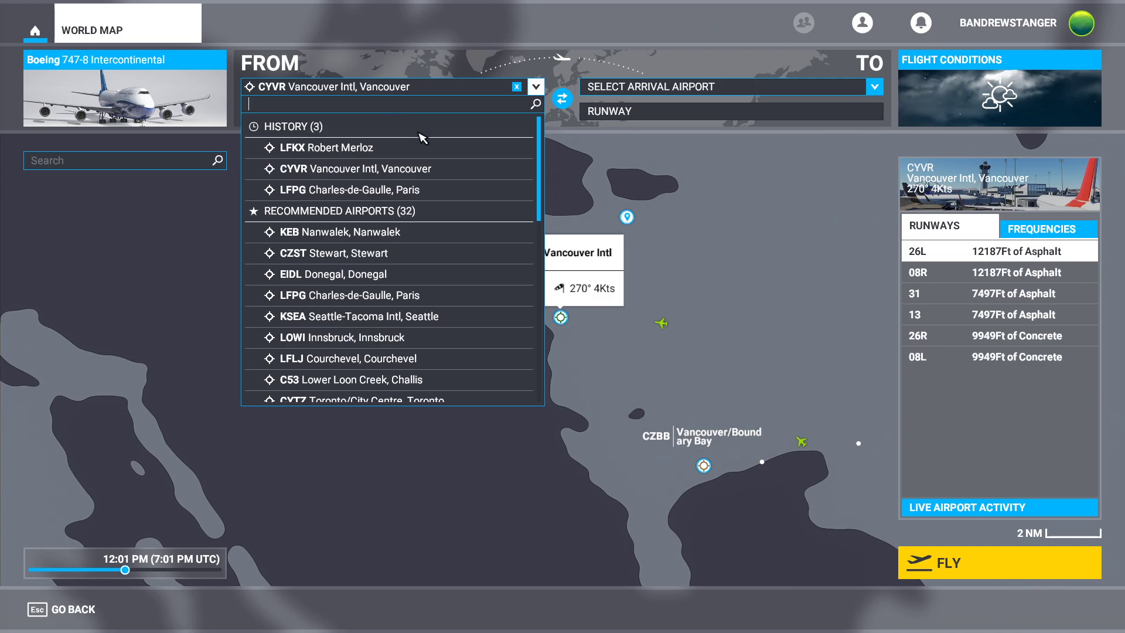
{"action": "key", "text": "Escape"}
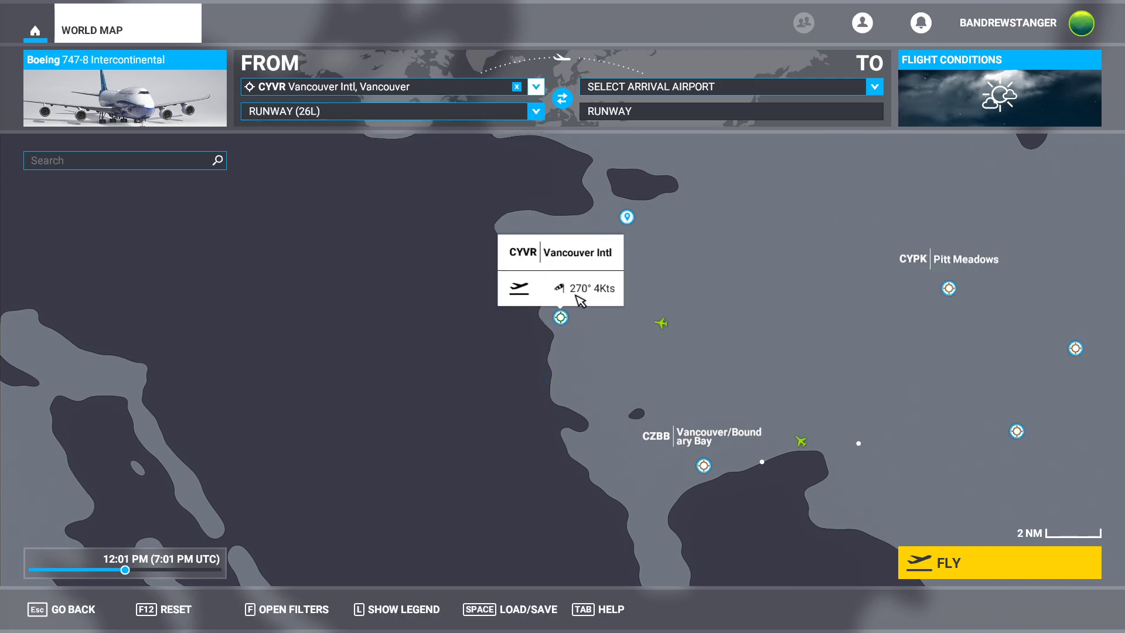
{"action": "left_click", "coordinate": [567, 255]}
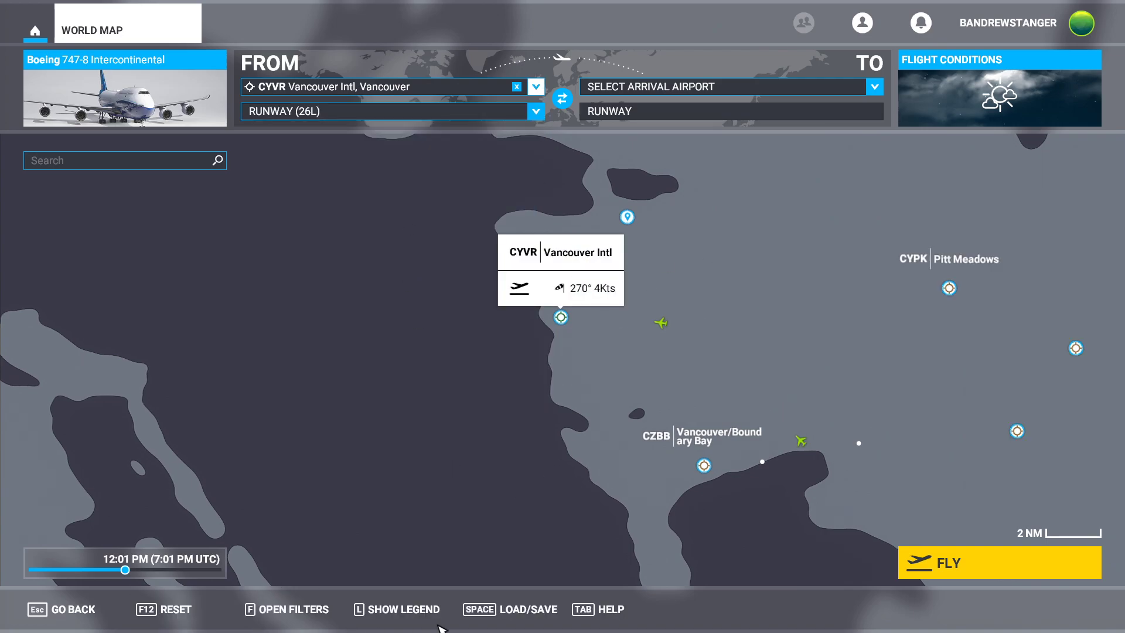
Load CYVRKSEA_MFS_22Aug20.pln from the Downloads folder into the simulator.
{"action": "left_click", "coordinate": [521, 615]}
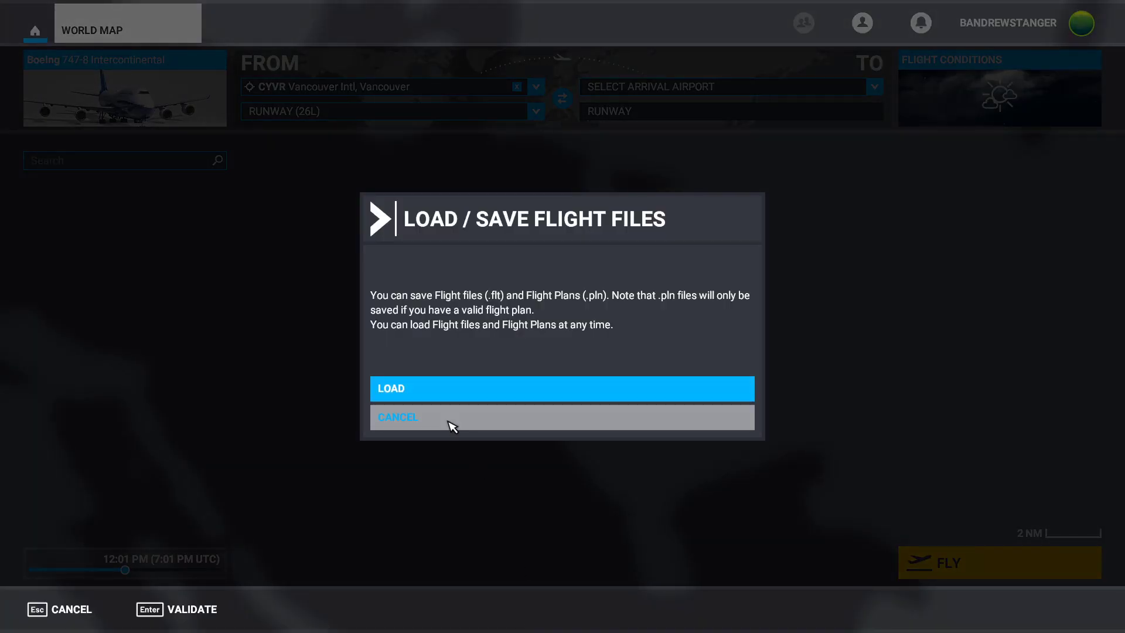
{"action": "left_click", "coordinate": [447, 393]}
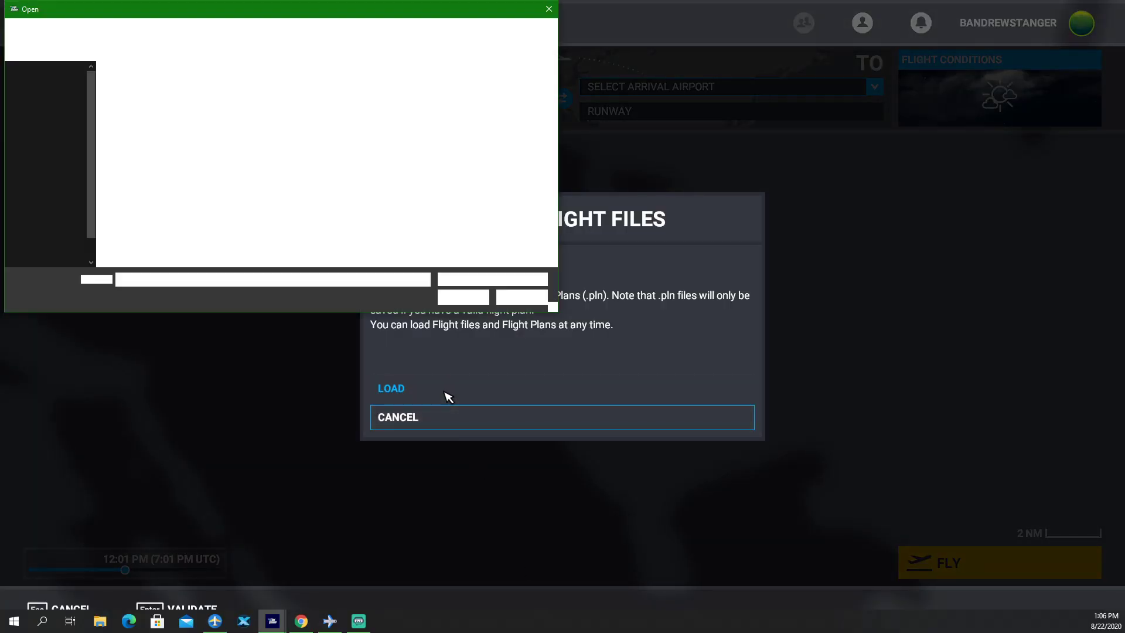
{"action": "left_click", "coordinate": [47, 105]}
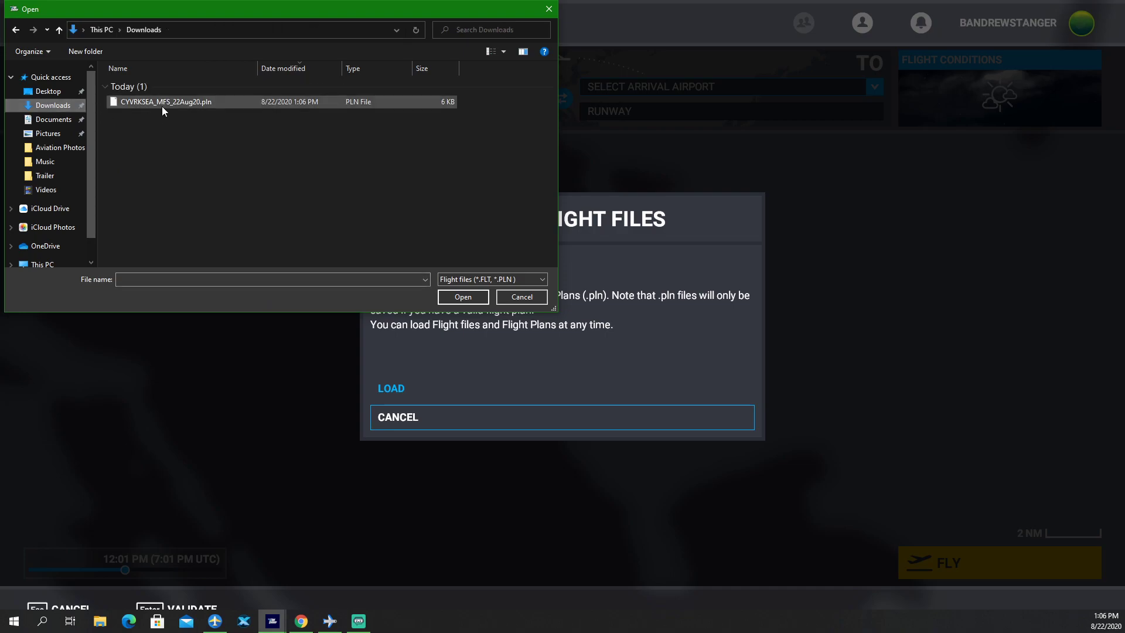
{"action": "left_click", "coordinate": [163, 105]}
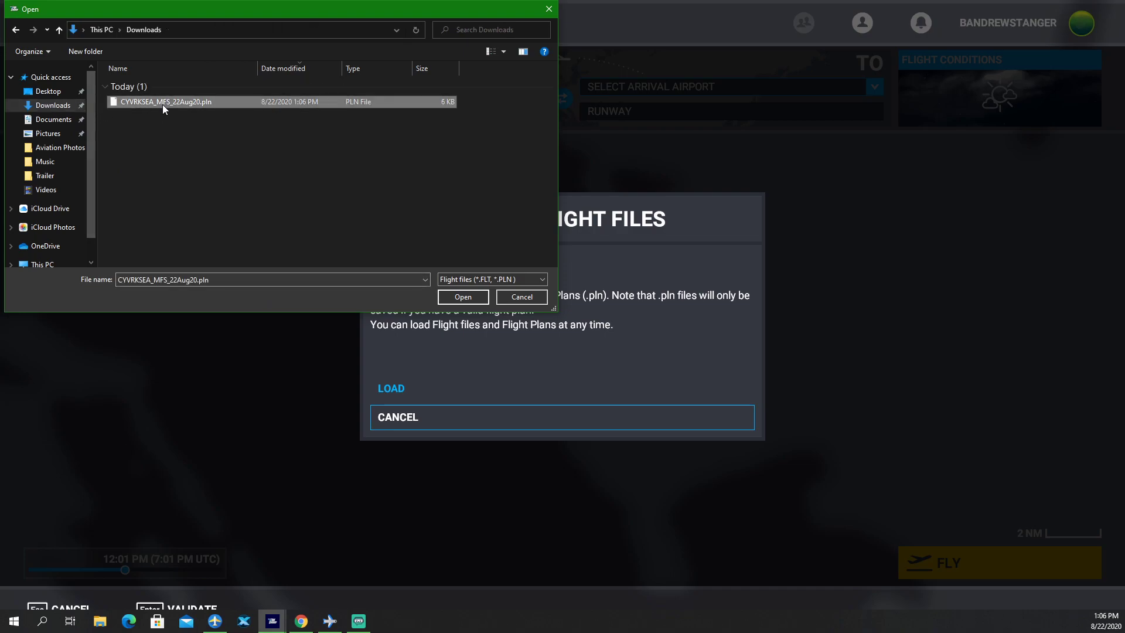
{"action": "left_click", "coordinate": [464, 297]}
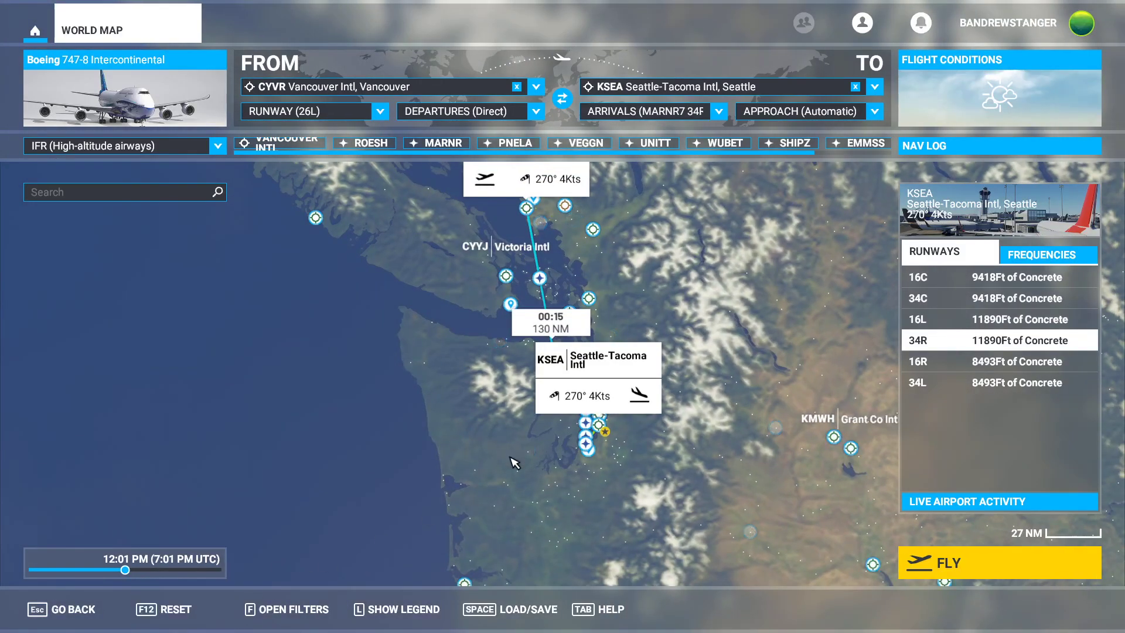
Zoom the world map to view the CYVR to KSEA route waypoints.
{"action": "scroll", "coordinate": [611, 276], "scroll_direction": "up", "scroll_amount": 5}
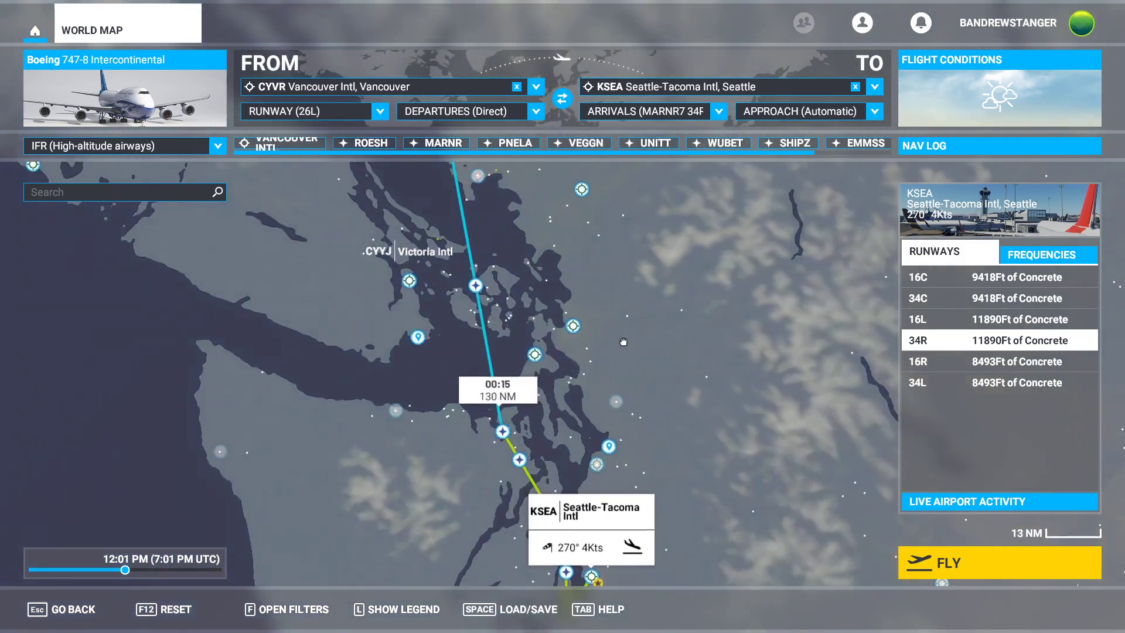